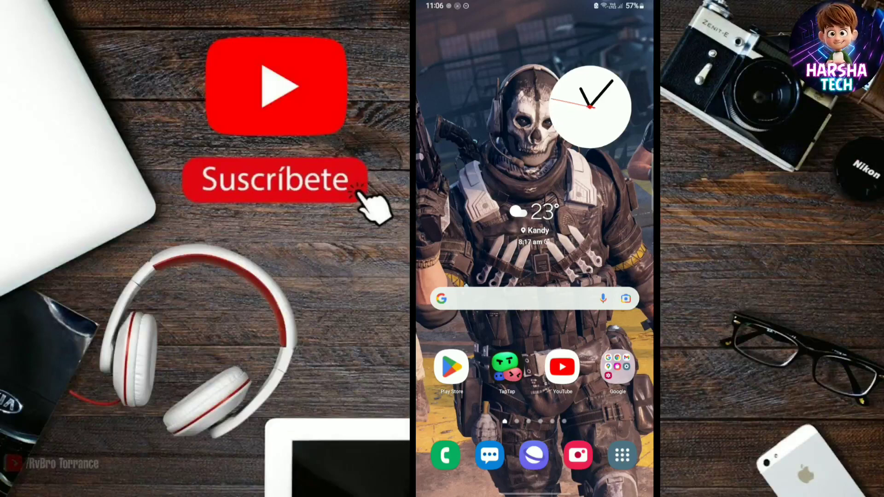
Search the Play Store for 'ai illusion photo editing'
{"action": "left_click", "coordinate": [452, 368]}
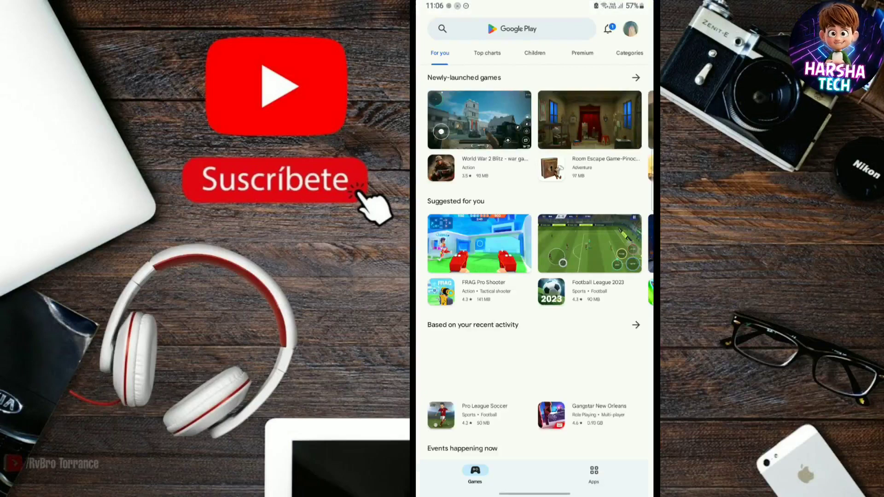
{"action": "left_click", "coordinate": [511, 28]}
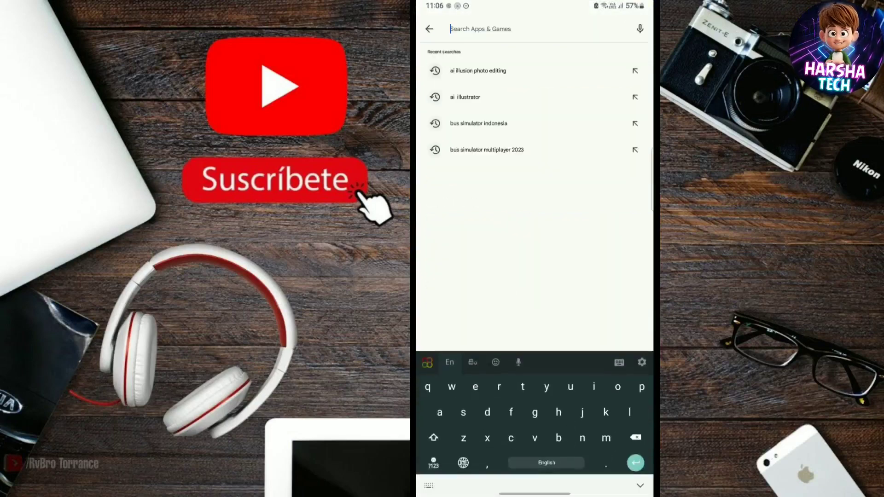
{"action": "type", "text": "a"}
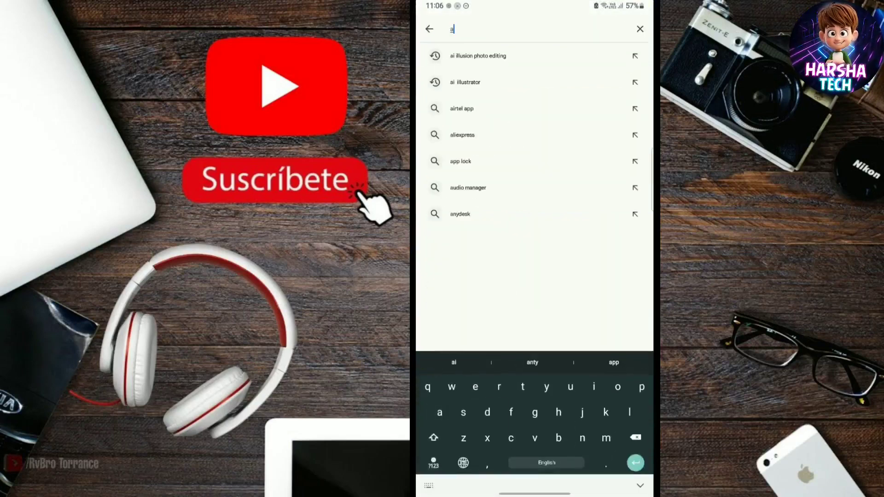
{"action": "type", "text": "ii"}
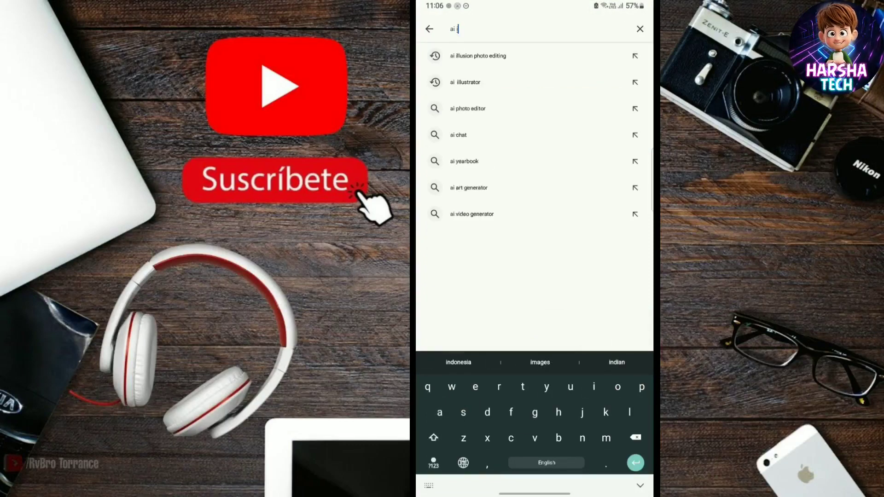
{"action": "type", "text": "llusion "}
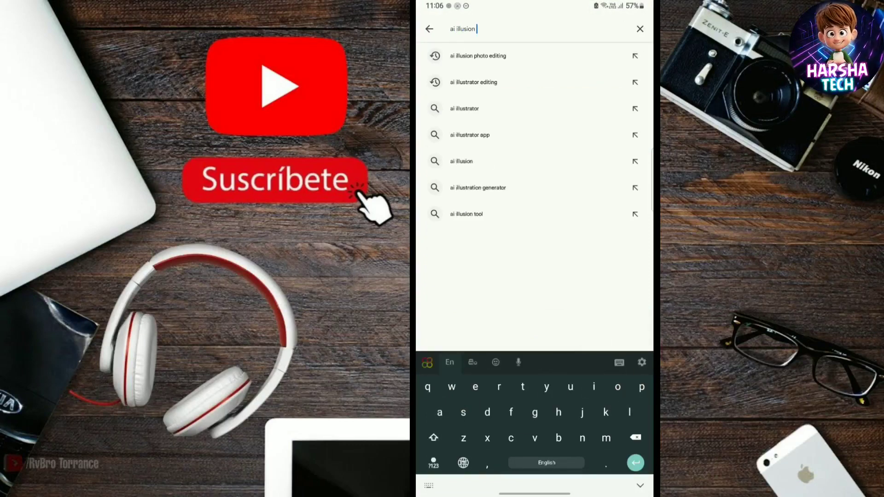
{"action": "type", "text": "gh"}
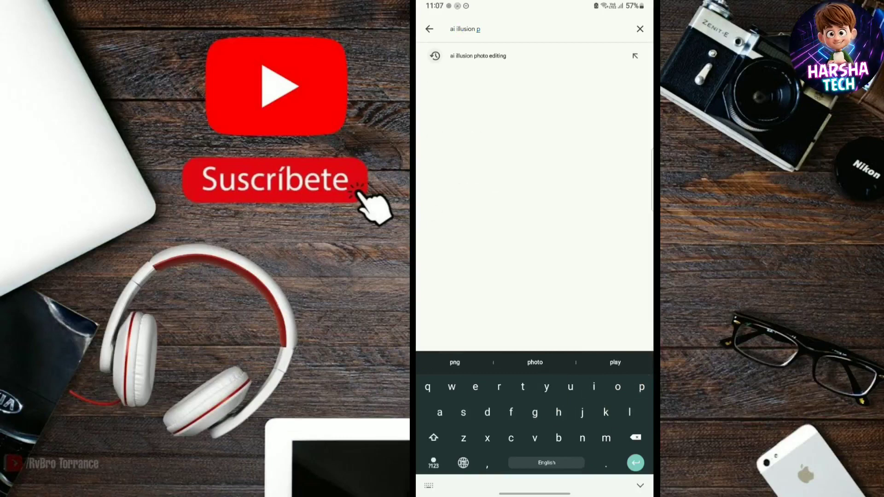
{"action": "type", "text": "otoe"}
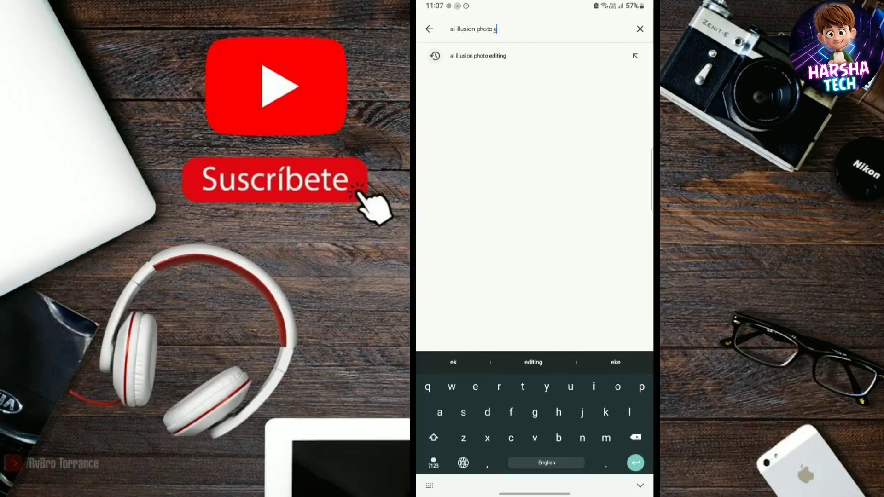
{"action": "type", "text": "diting"}
{"action": "key", "text": "Return"}
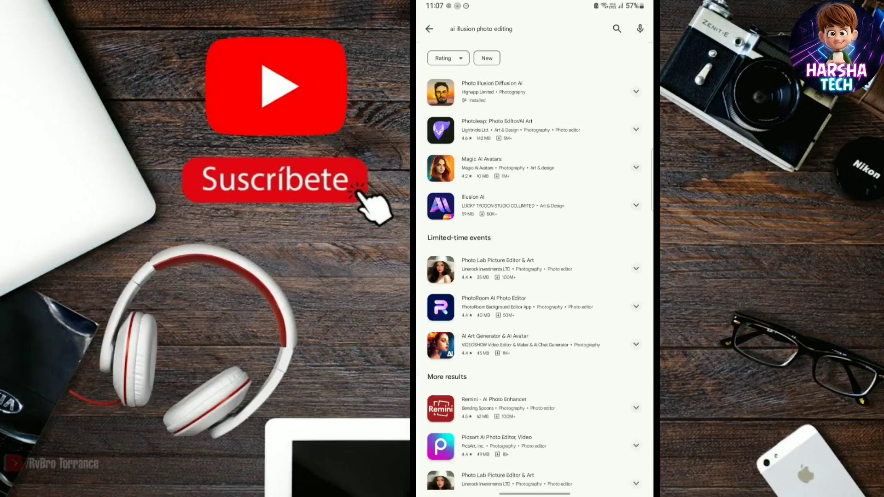
Open the Photo Illusion Diffusion AI listing and launch the installed app
{"action": "left_click", "coordinate": [498, 91]}
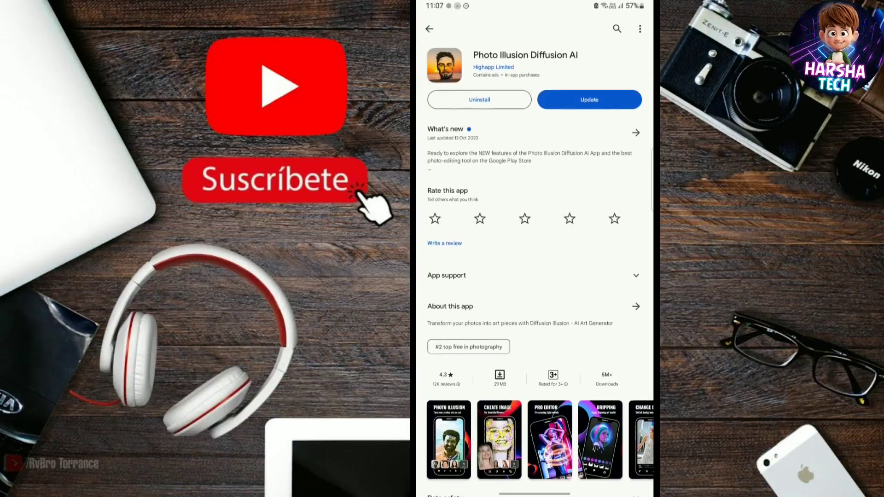
{"action": "left_click", "coordinate": [505, 334]}
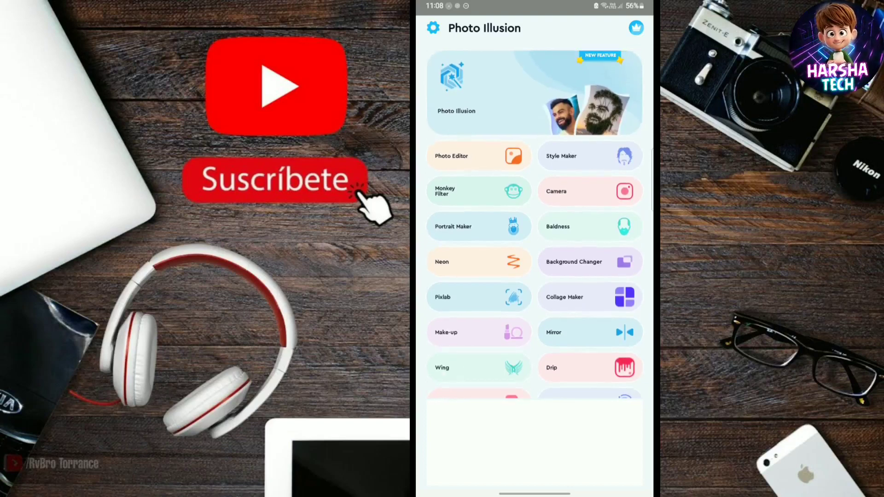
{"action": "scroll", "coordinate": [535, 223], "scroll_direction": "down", "scroll_amount": 5}
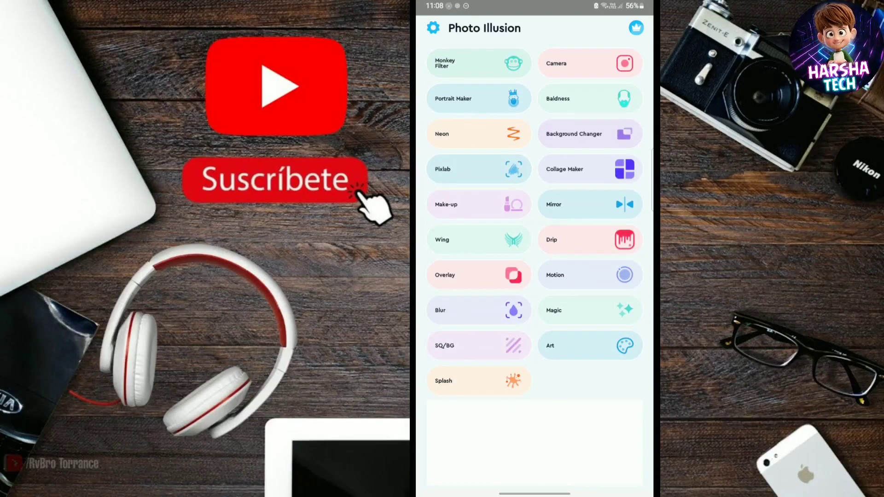
{"action": "scroll", "coordinate": [535, 224], "scroll_direction": "up", "scroll_amount": 5}
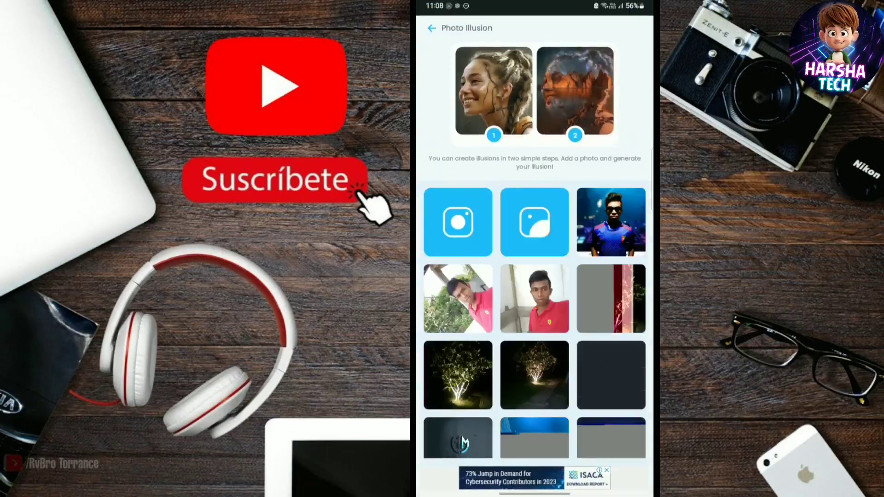
Open the phone's recent images picker to choose a source portrait
{"action": "left_click", "coordinate": [536, 222]}
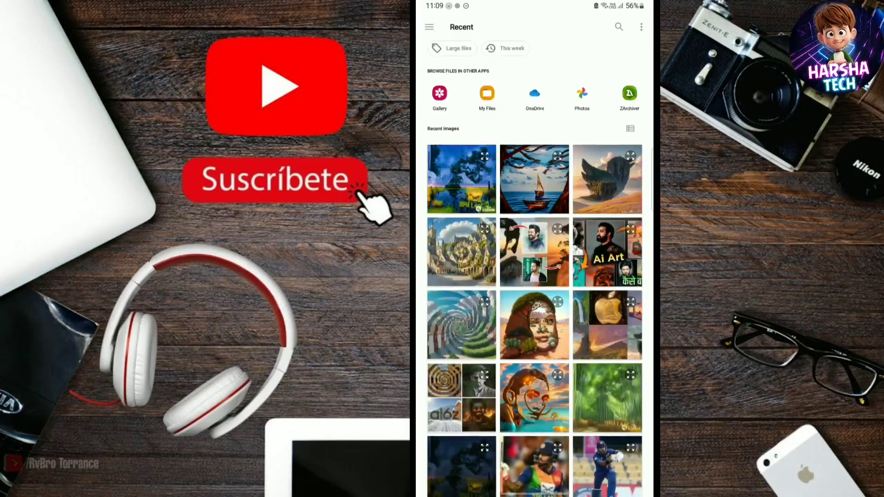
{"action": "scroll", "coordinate": [534, 277], "scroll_direction": "down", "scroll_amount": 5}
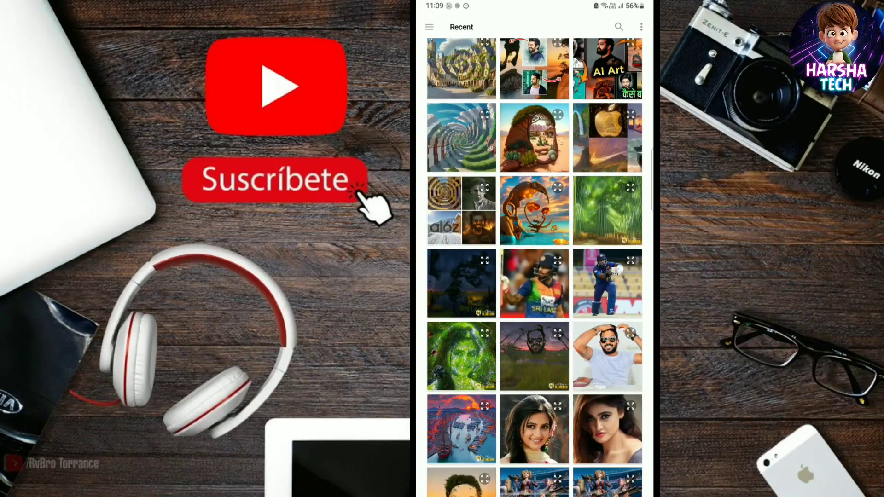
Load the photo of the man in a white shirt and sunglasses as the portrait
{"action": "left_click", "coordinate": [607, 354]}
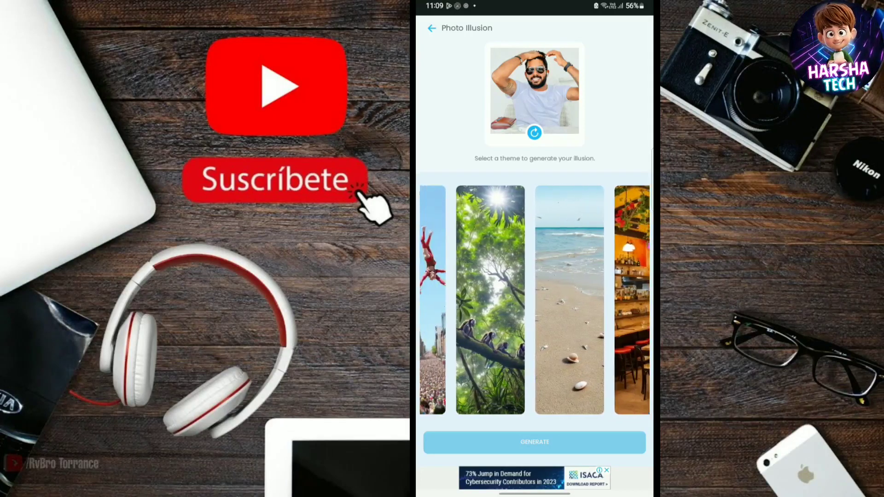
Apply the jungle canopy theme to the sunglasses portrait and generate the illusion
{"action": "left_click", "coordinate": [491, 300]}
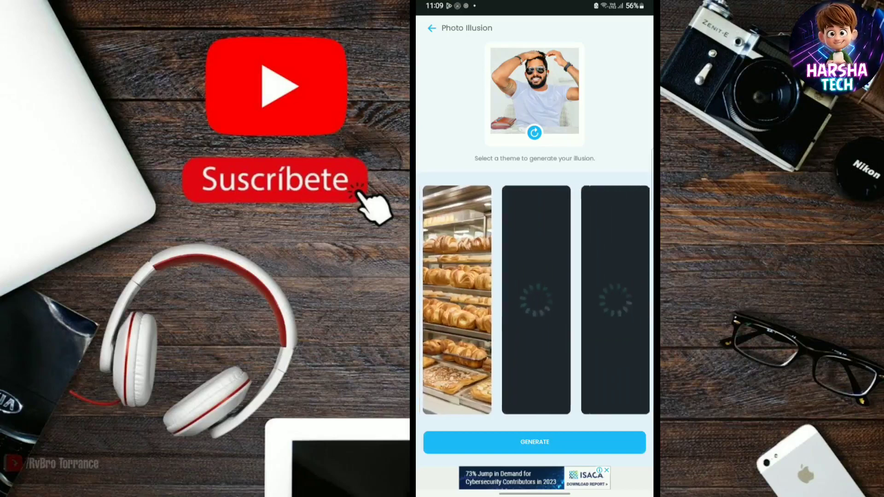
{"action": "scroll", "coordinate": [534, 300], "scroll_direction": "left", "scroll_amount": 1}
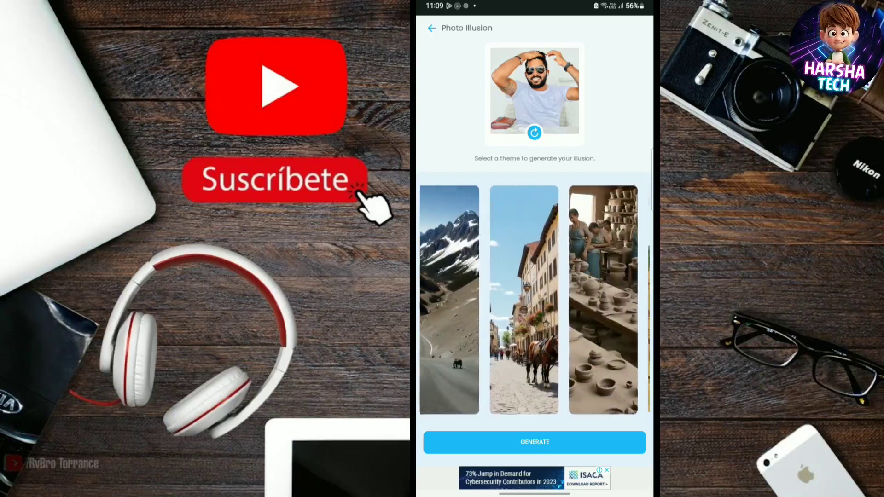
{"action": "scroll", "coordinate": [535, 301], "scroll_direction": "right", "scroll_amount": 1}
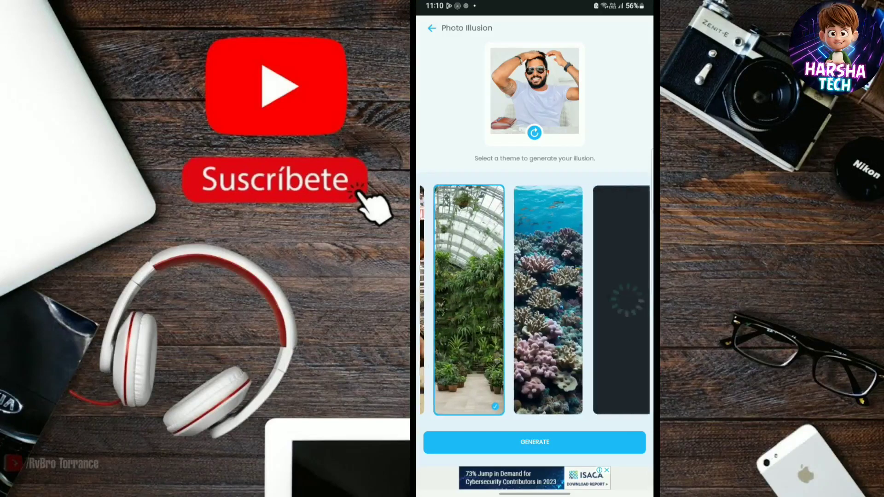
{"action": "scroll", "coordinate": [535, 301], "scroll_direction": "right", "scroll_amount": 3}
{"action": "scroll", "coordinate": [534, 301], "scroll_direction": "left", "scroll_amount": 3}
{"action": "scroll", "coordinate": [535, 301], "scroll_direction": "right", "scroll_amount": 3}
{"action": "scroll", "coordinate": [535, 301], "scroll_direction": "left", "scroll_amount": 3}
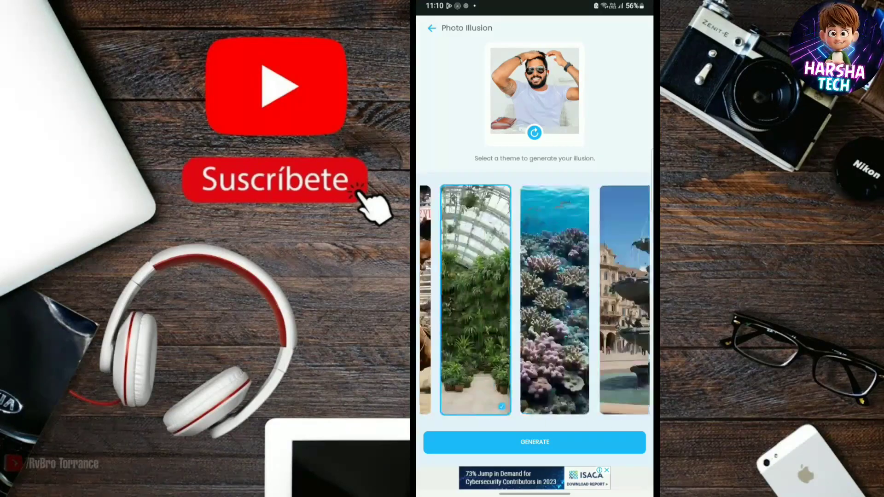
{"action": "scroll", "coordinate": [535, 301], "scroll_direction": "right", "scroll_amount": 3}
{"action": "scroll", "coordinate": [535, 301], "scroll_direction": "right", "scroll_amount": 5}
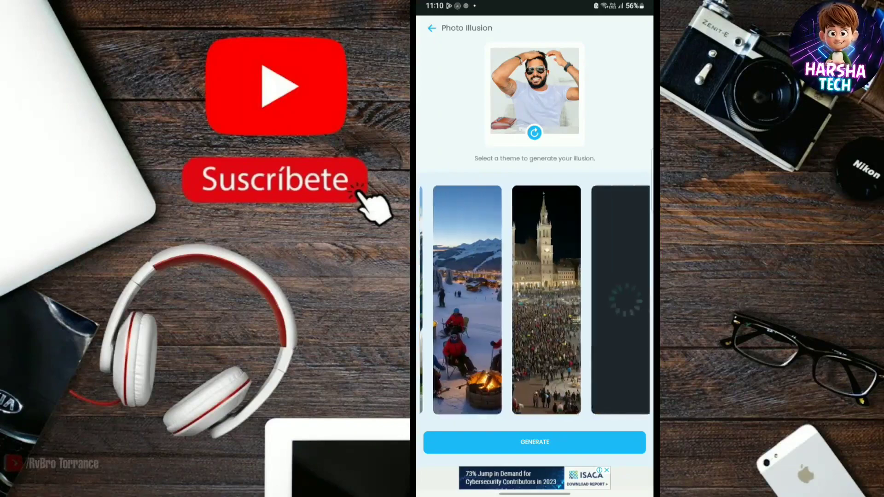
{"action": "scroll", "coordinate": [535, 300], "scroll_direction": "left", "scroll_amount": 1}
{"action": "scroll", "coordinate": [535, 300], "scroll_direction": "right", "scroll_amount": 5}
{"action": "scroll", "coordinate": [535, 300], "scroll_direction": "right", "scroll_amount": 5}
{"action": "scroll", "coordinate": [535, 301], "scroll_direction": "right", "scroll_amount": 5}
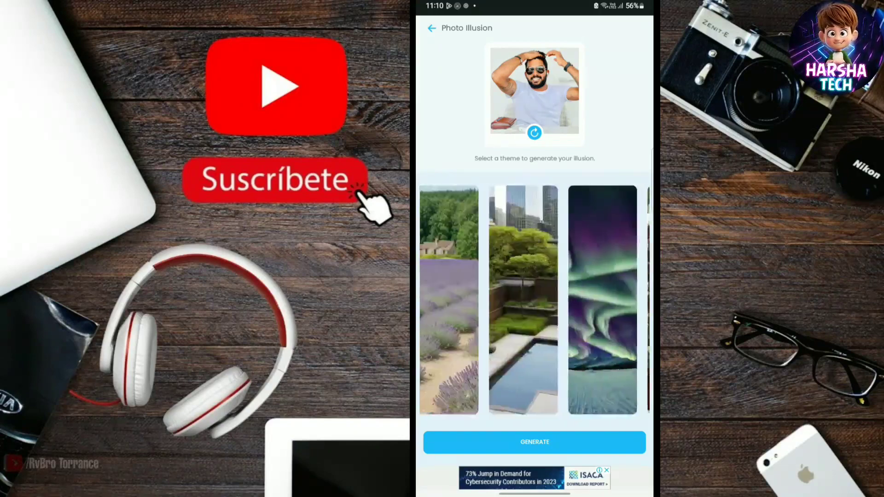
{"action": "scroll", "coordinate": [534, 301], "scroll_direction": "right", "scroll_amount": 5}
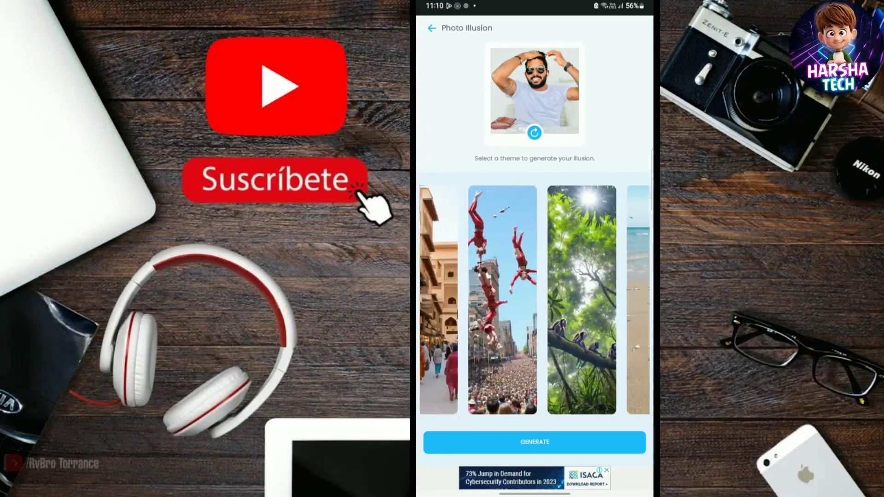
{"action": "left_click", "coordinate": [550, 301]}
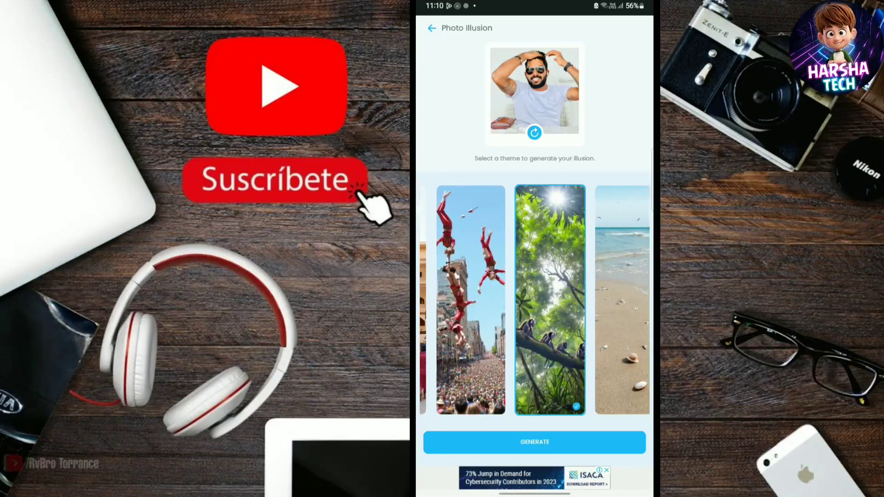
{"action": "left_click", "coordinate": [534, 441]}
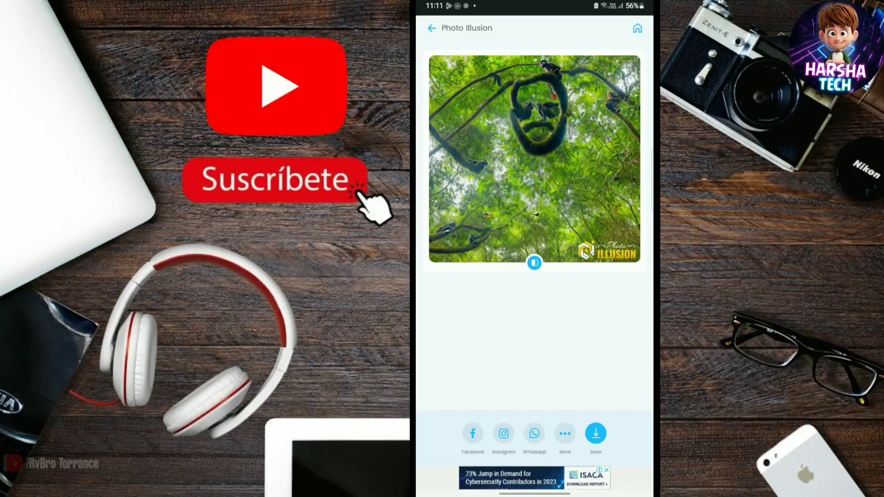
Save the jungle canopy illusion, close the PRO Features paywall, and return to themes
{"action": "left_click", "coordinate": [596, 433]}
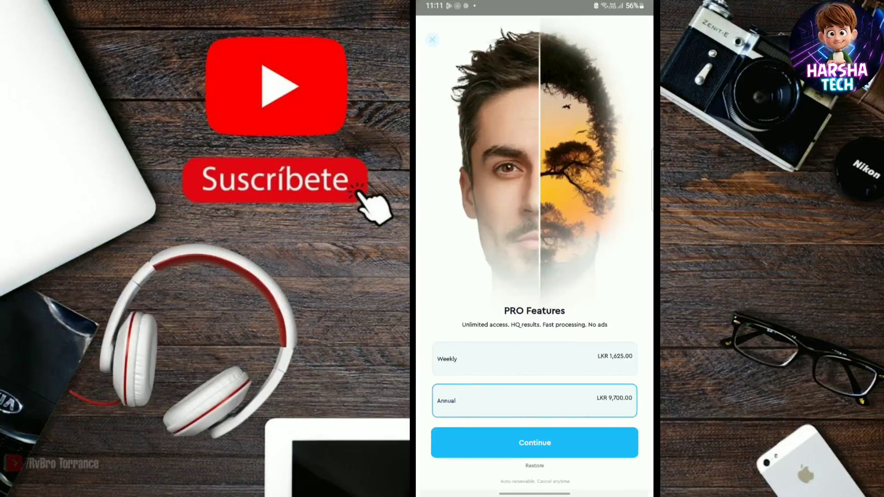
{"action": "left_click", "coordinate": [432, 40]}
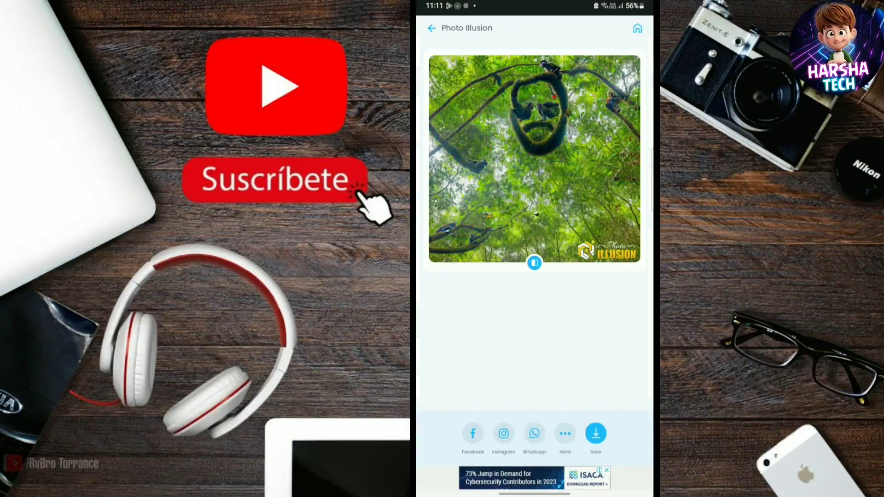
{"action": "left_click", "coordinate": [432, 28]}
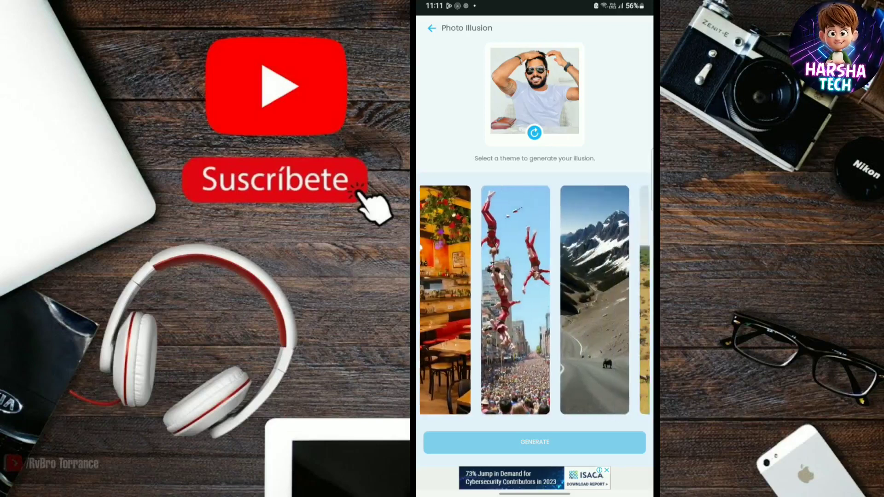
Generate the acrobat street illusion of the sunglasses portrait, then return to the photo picker
{"action": "left_click", "coordinate": [515, 299]}
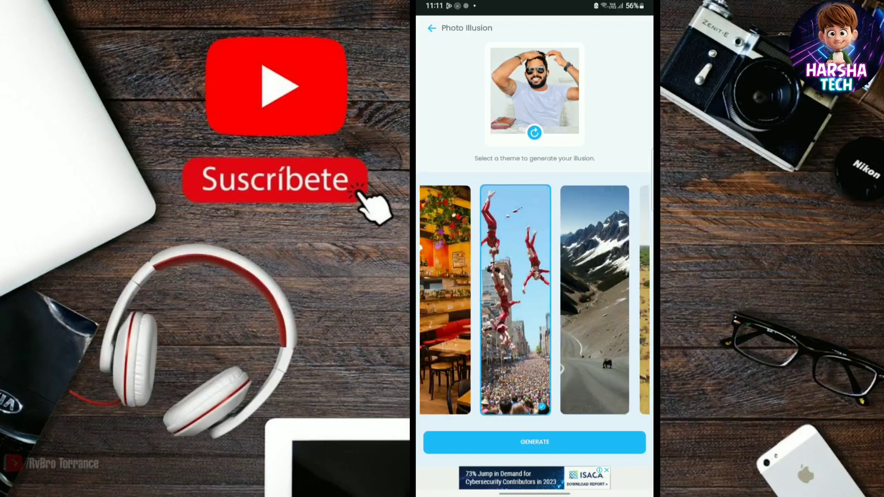
{"action": "left_click", "coordinate": [535, 442]}
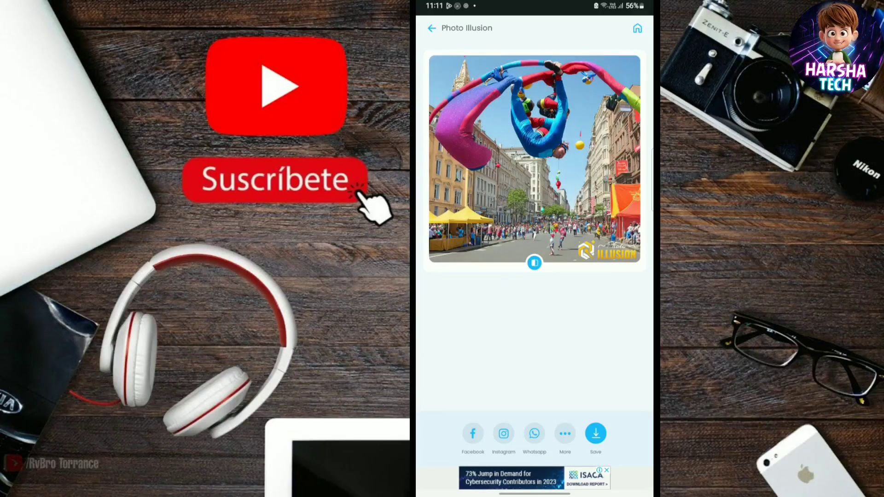
{"action": "left_click", "coordinate": [432, 28]}
Load the Sri Lanka cricketer photo from recent images as the new portrait
{"action": "left_click", "coordinate": [535, 133]}
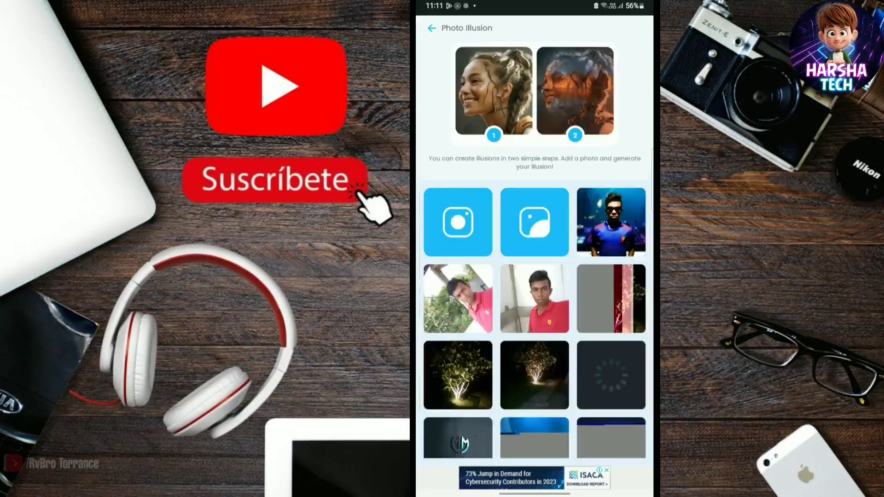
{"action": "left_click", "coordinate": [535, 222]}
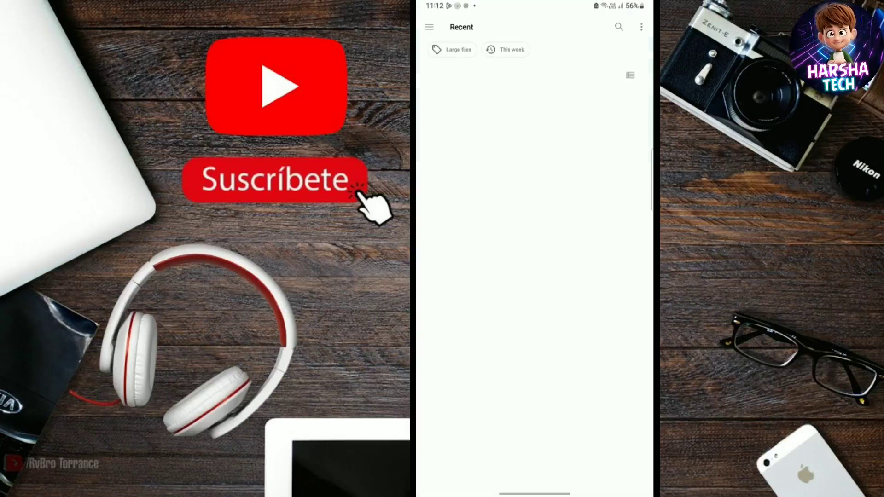
{"action": "scroll", "coordinate": [534, 276], "scroll_direction": "down", "scroll_amount": 1}
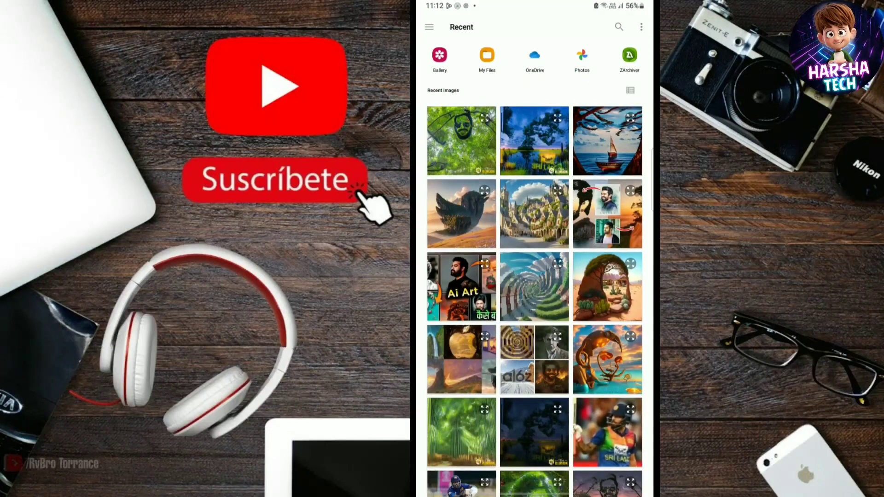
{"action": "scroll", "coordinate": [535, 276], "scroll_direction": "down", "scroll_amount": 1}
{"action": "scroll", "coordinate": [535, 277], "scroll_direction": "down", "scroll_amount": 1}
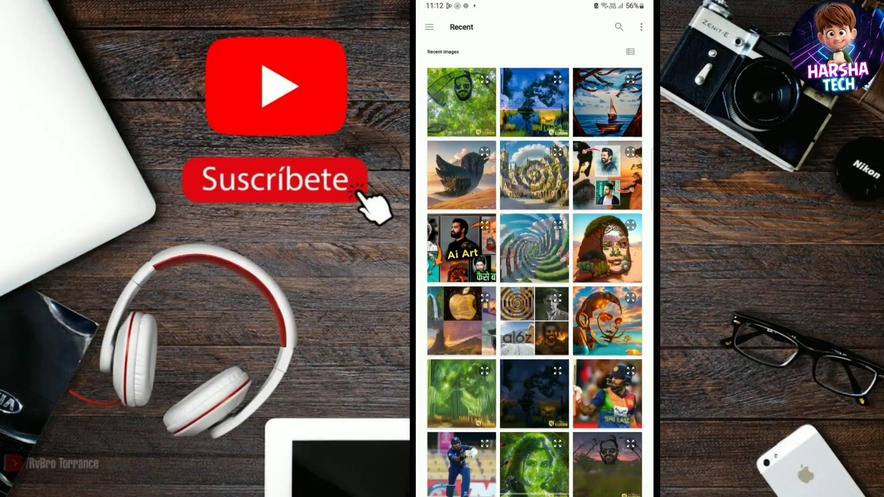
{"action": "scroll", "coordinate": [534, 276], "scroll_direction": "down", "scroll_amount": 2}
{"action": "scroll", "coordinate": [535, 276], "scroll_direction": "down", "scroll_amount": 2}
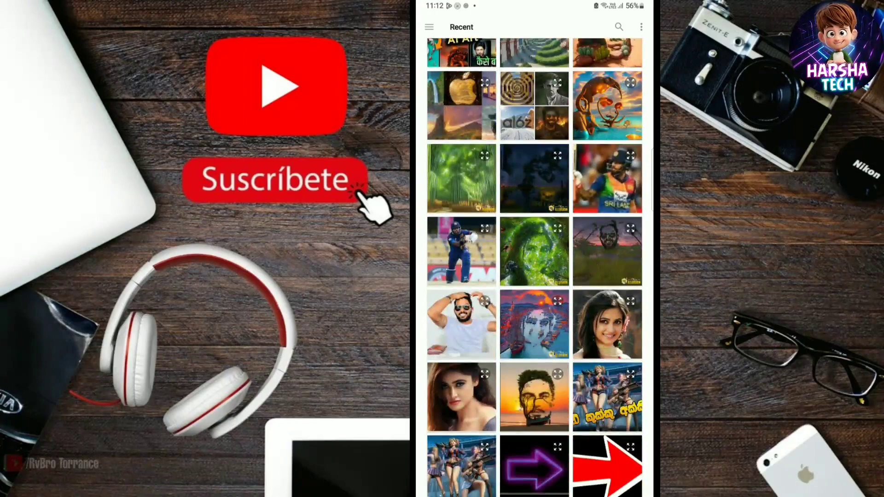
{"action": "left_click", "coordinate": [607, 178]}
{"action": "scroll", "coordinate": [535, 301], "scroll_direction": "right", "scroll_amount": 3}
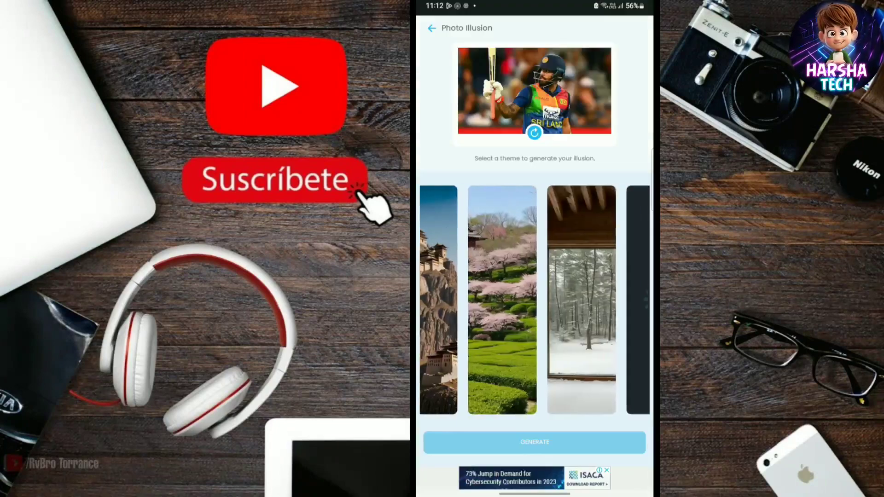
{"action": "scroll", "coordinate": [535, 300], "scroll_direction": "right", "scroll_amount": 3}
{"action": "scroll", "coordinate": [534, 301], "scroll_direction": "right", "scroll_amount": 3}
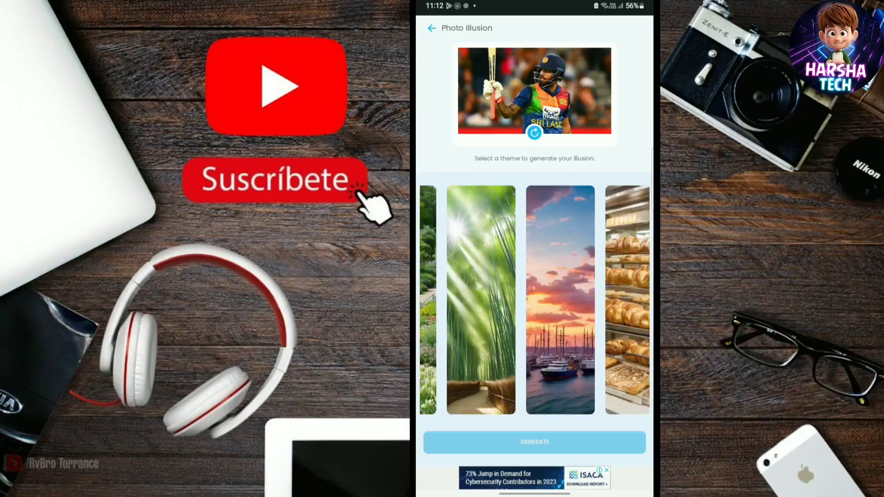
{"action": "scroll", "coordinate": [534, 300], "scroll_direction": "right", "scroll_amount": 3}
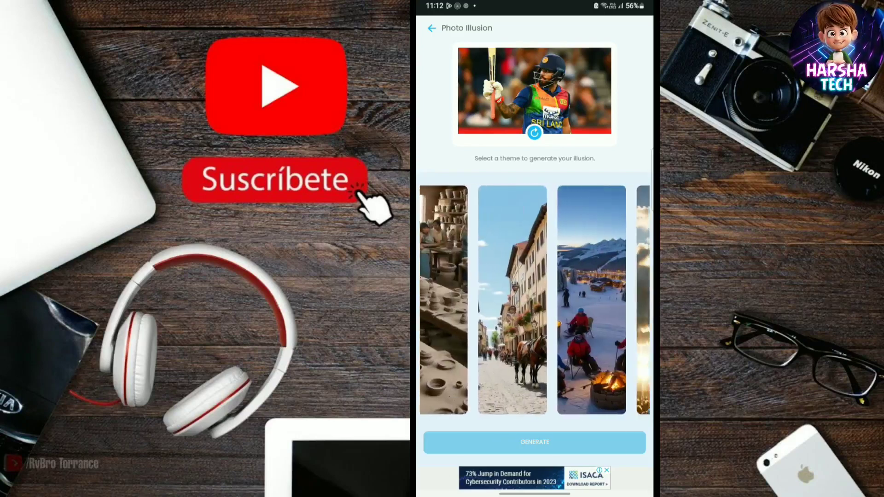
{"action": "scroll", "coordinate": [535, 301], "scroll_direction": "right", "scroll_amount": 3}
{"action": "scroll", "coordinate": [535, 300], "scroll_direction": "right", "scroll_amount": 3}
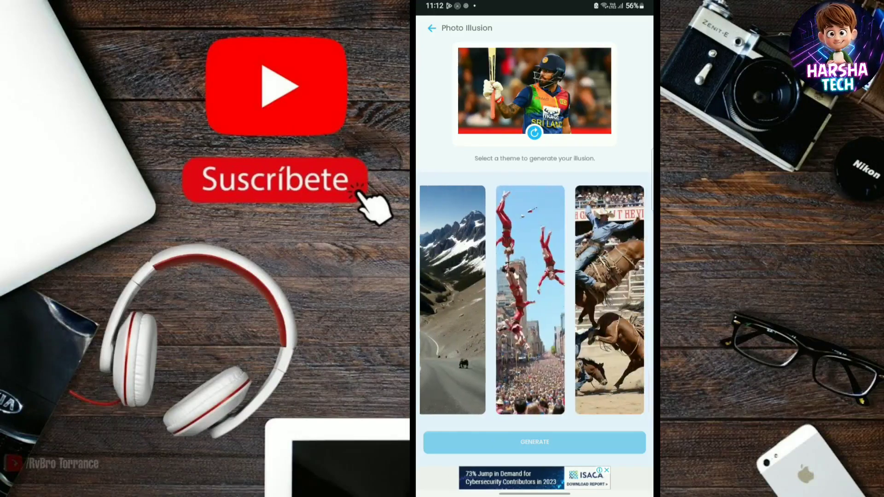
{"action": "scroll", "coordinate": [534, 300], "scroll_direction": "right", "scroll_amount": 3}
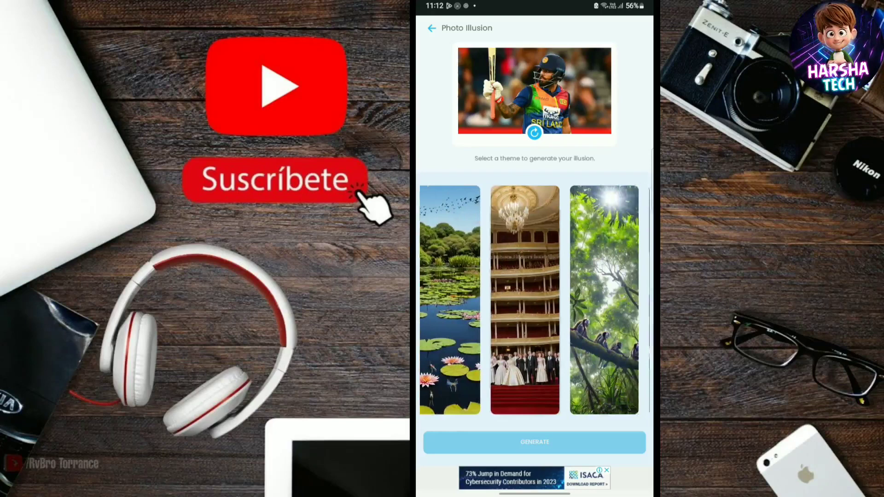
{"action": "scroll", "coordinate": [535, 300], "scroll_direction": "right", "scroll_amount": 3}
{"action": "scroll", "coordinate": [535, 300], "scroll_direction": "right", "scroll_amount": 1}
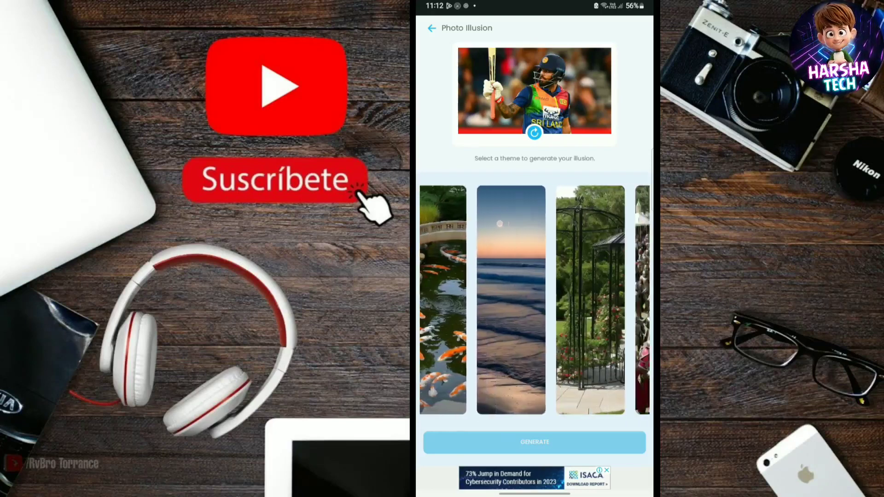
{"action": "scroll", "coordinate": [535, 300], "scroll_direction": "left", "scroll_amount": 2}
{"action": "scroll", "coordinate": [535, 300], "scroll_direction": "left", "scroll_amount": 3}
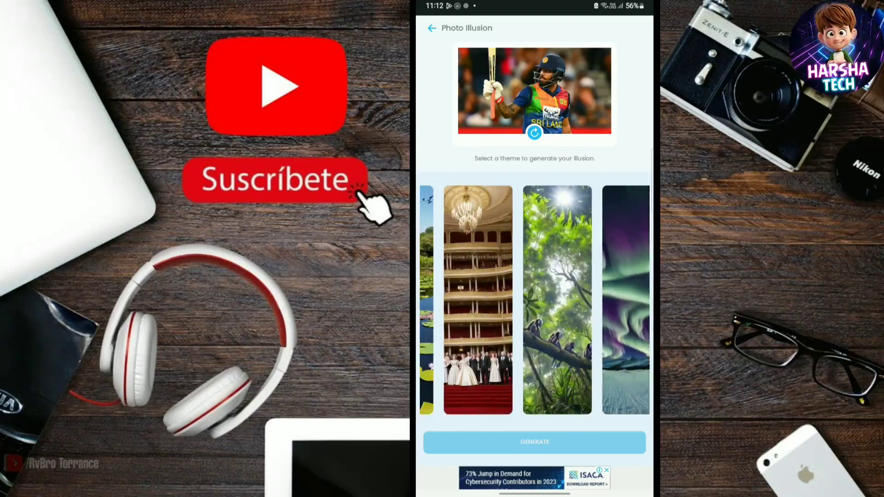
Apply the jungle canopy theme to the cricketer photo and generate the illusion
{"action": "left_click", "coordinate": [557, 300]}
{"action": "left_click", "coordinate": [535, 442]}
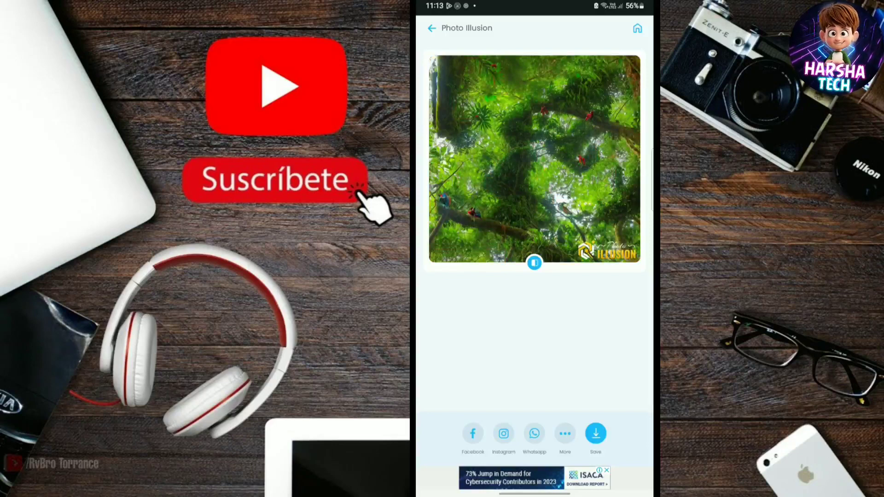
Go back, select the autumn garden theme for the cricketer, and generate it
{"action": "left_click", "coordinate": [432, 28]}
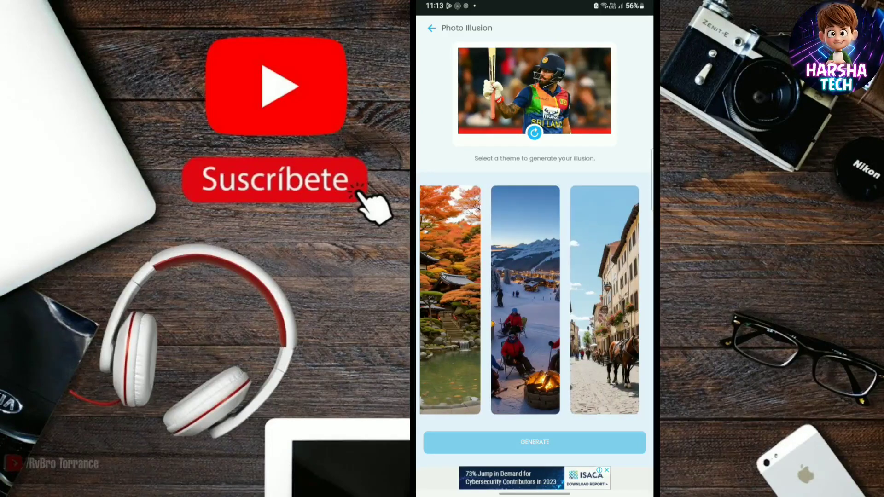
{"action": "left_click", "coordinate": [474, 300]}
{"action": "left_click", "coordinate": [535, 442]}
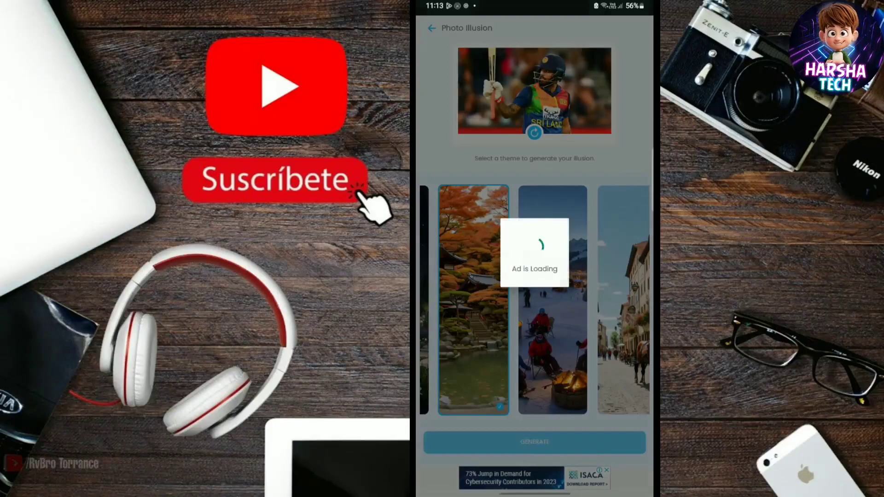